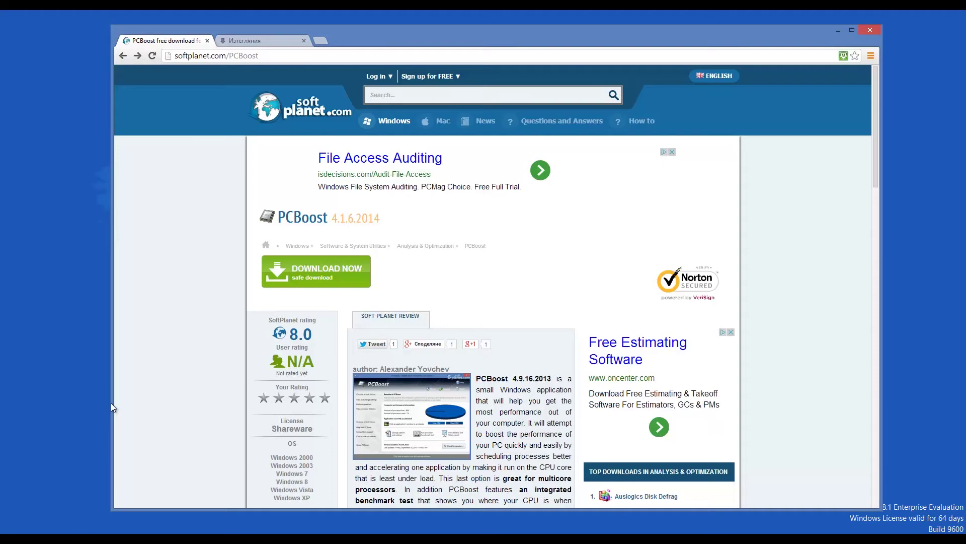
Step: Scroll through the SoftPlanet PCBoost download page to look over its content
scroll(172, 379, "down", 2)
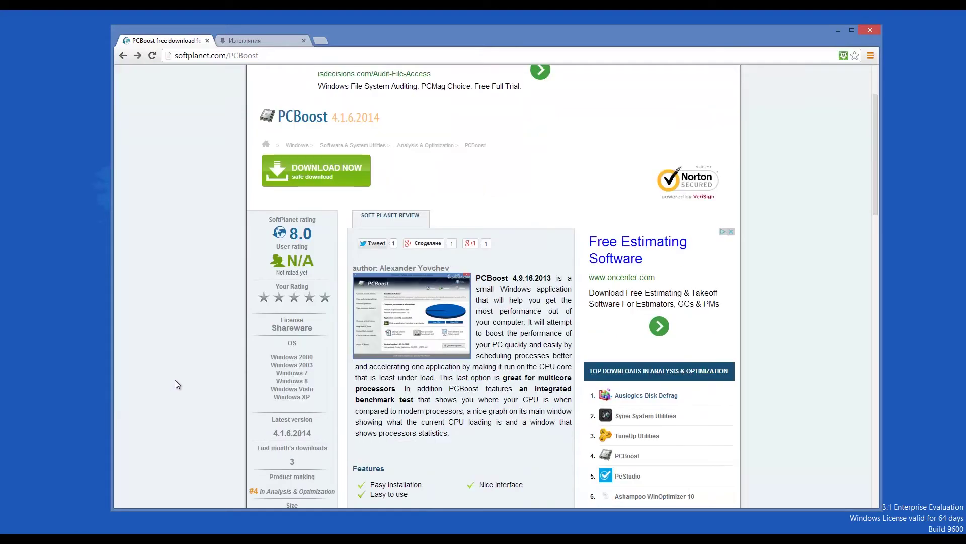
scroll(176, 380, "down", 1)
scroll(177, 380, "down", 1)
scroll(178, 381, "up", 4)
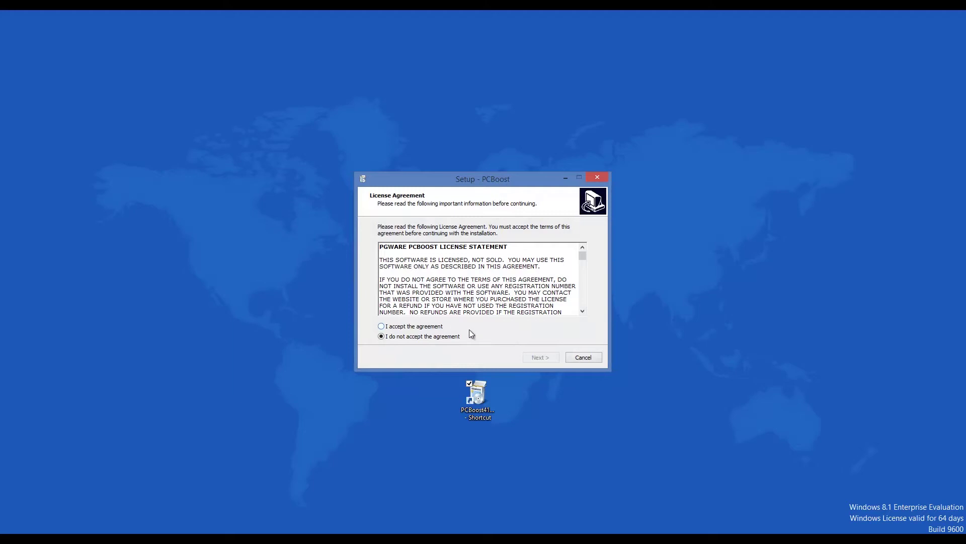
Step: Accept the PCBoost license agreement and keep the default install folder
left_click(543, 357)
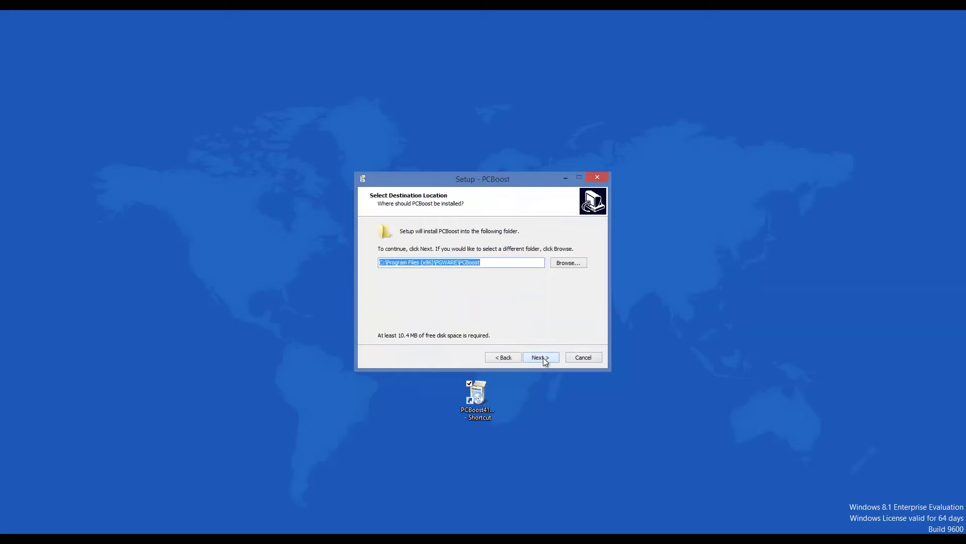
left_click(543, 357)
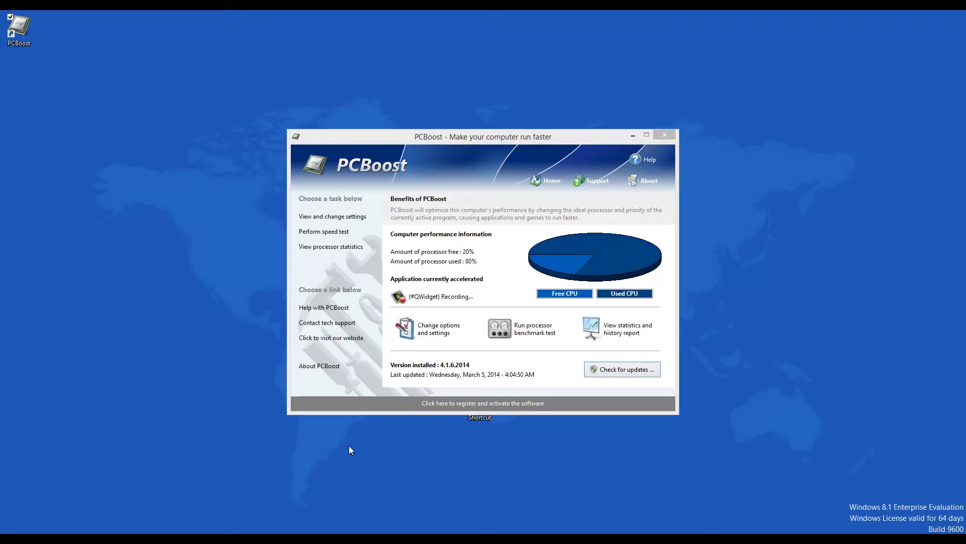
Step: Open and close the settings, benchmark and processor statistics windows without changing anything
left_click(324, 218)
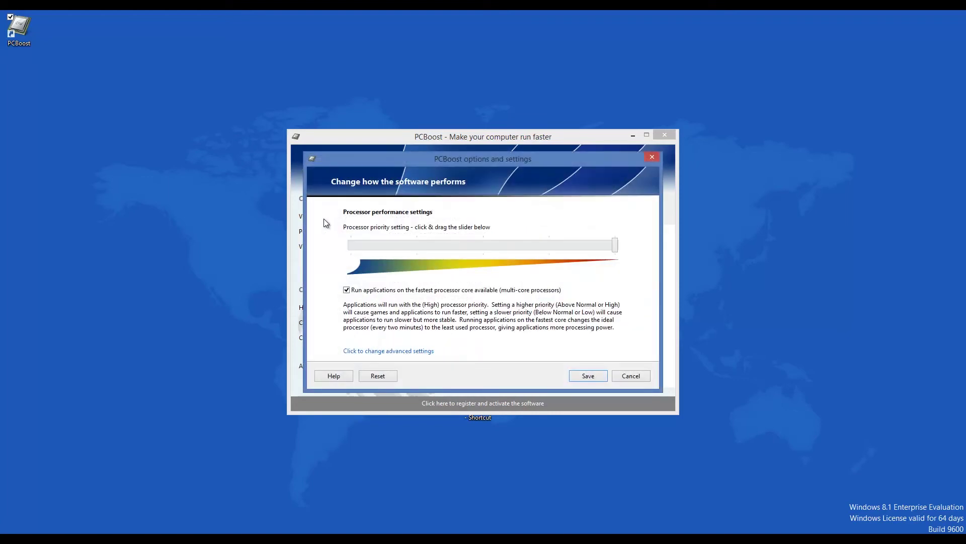
left_click(634, 376)
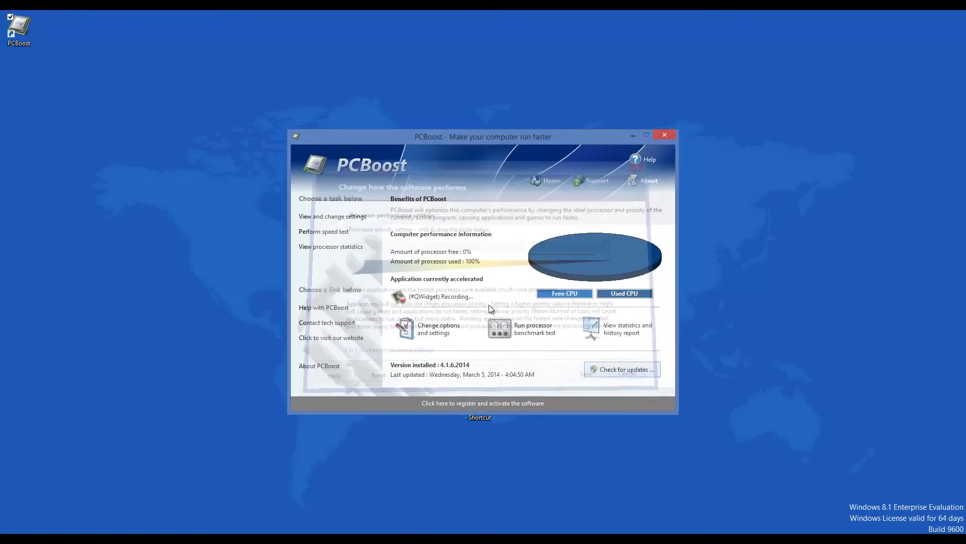
left_click(334, 233)
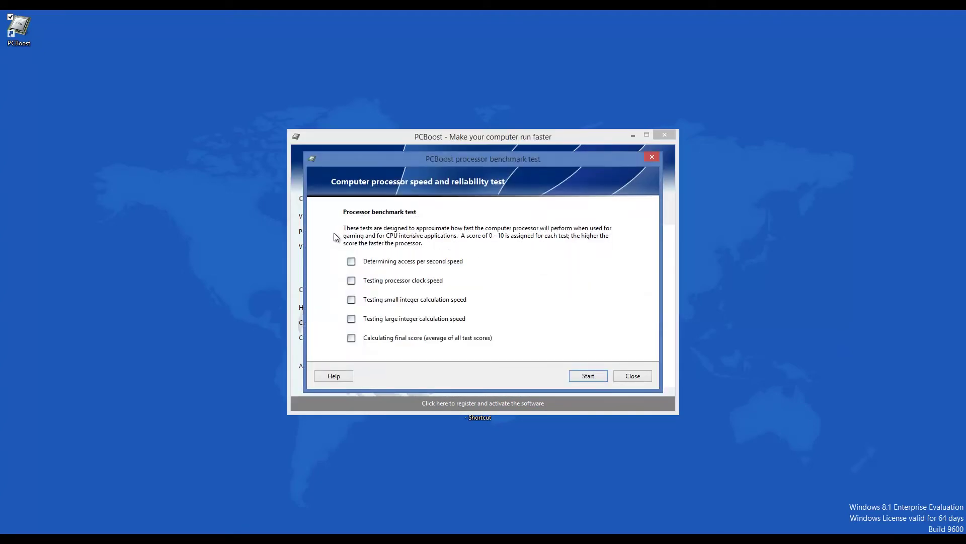
left_click(632, 375)
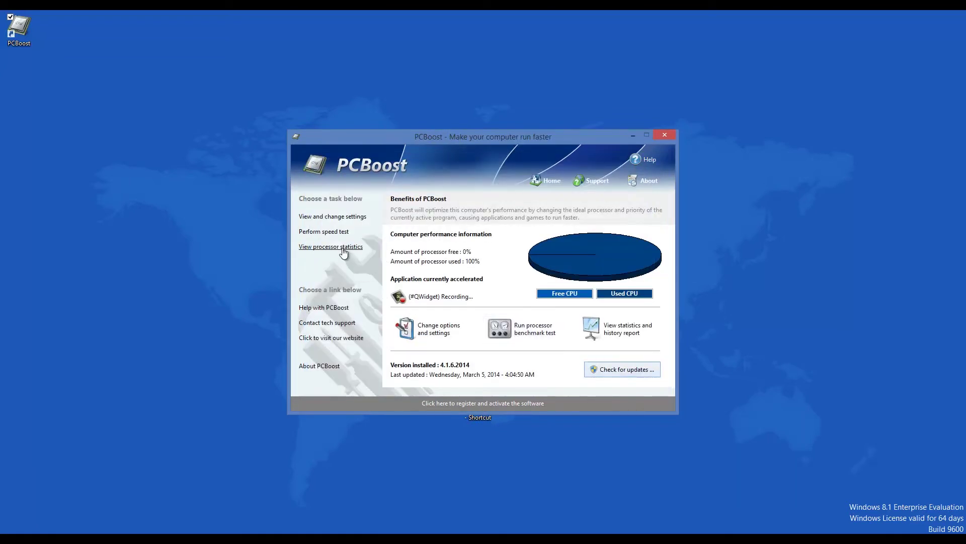
left_click(342, 248)
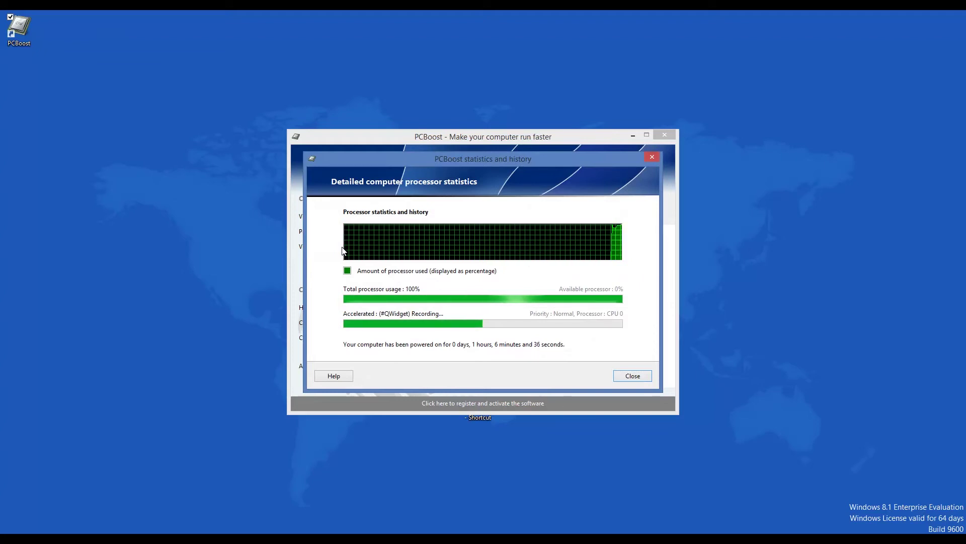
left_click(634, 379)
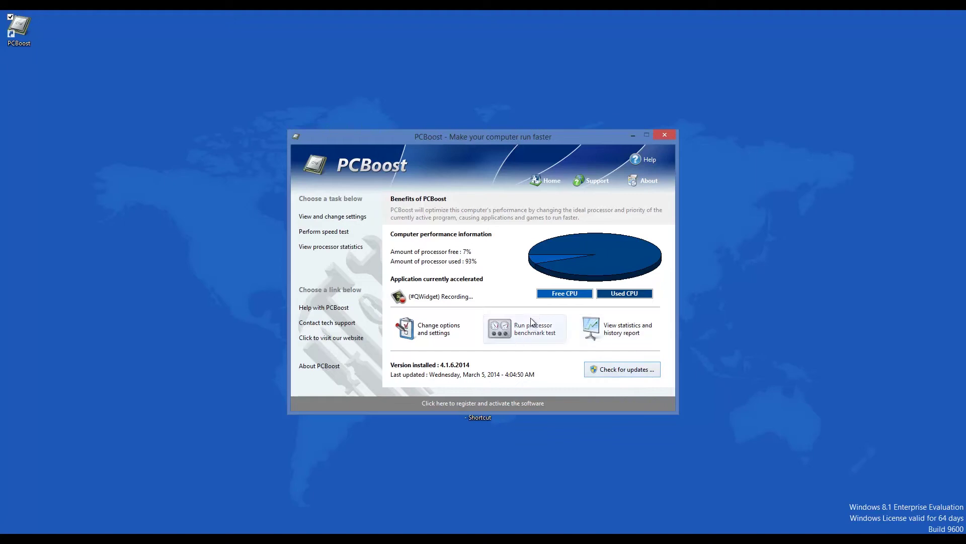
Step: View the About PCBoost dialog showing version 4.1.6.2014 trial, then close it
left_click(653, 182)
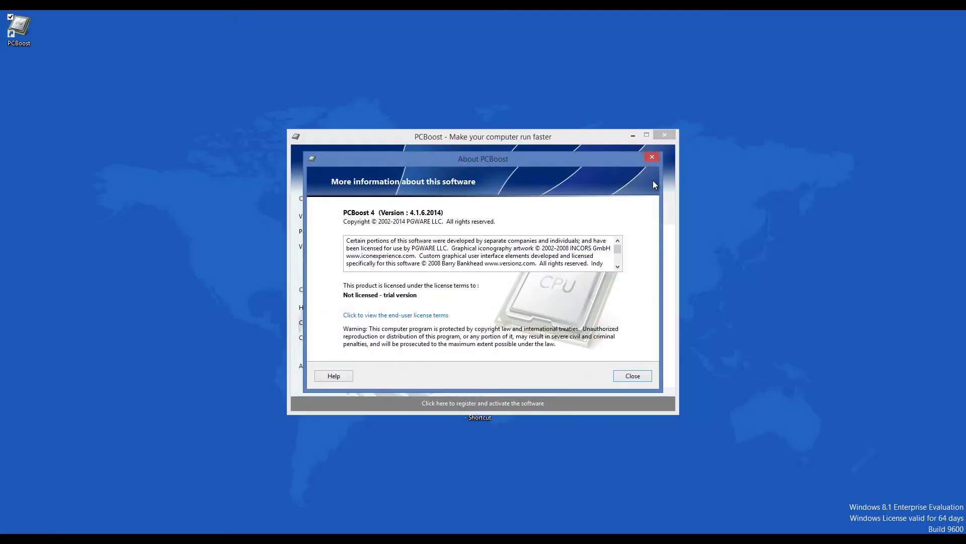
left_click(653, 160)
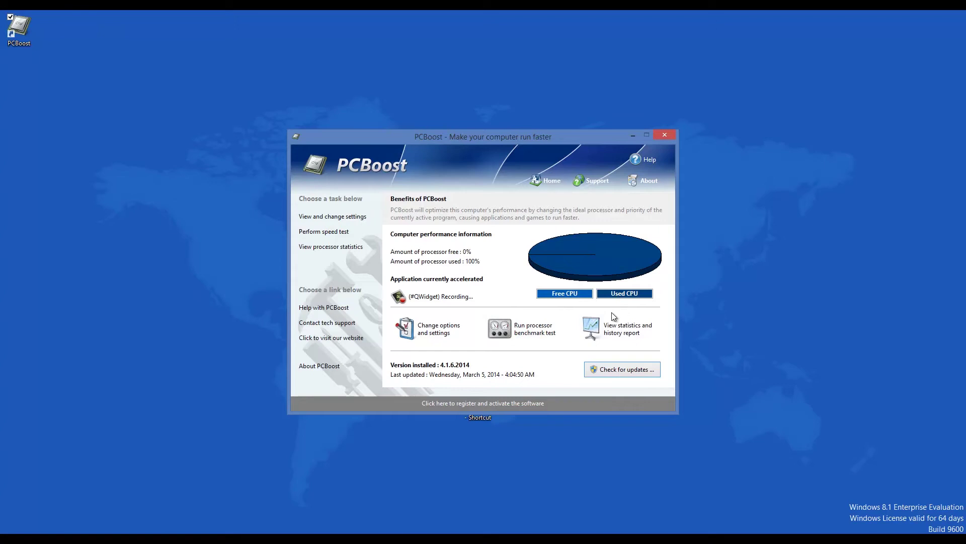
Step: Open and close the benchmark test, then open and cancel the options dialog
left_click(538, 332)
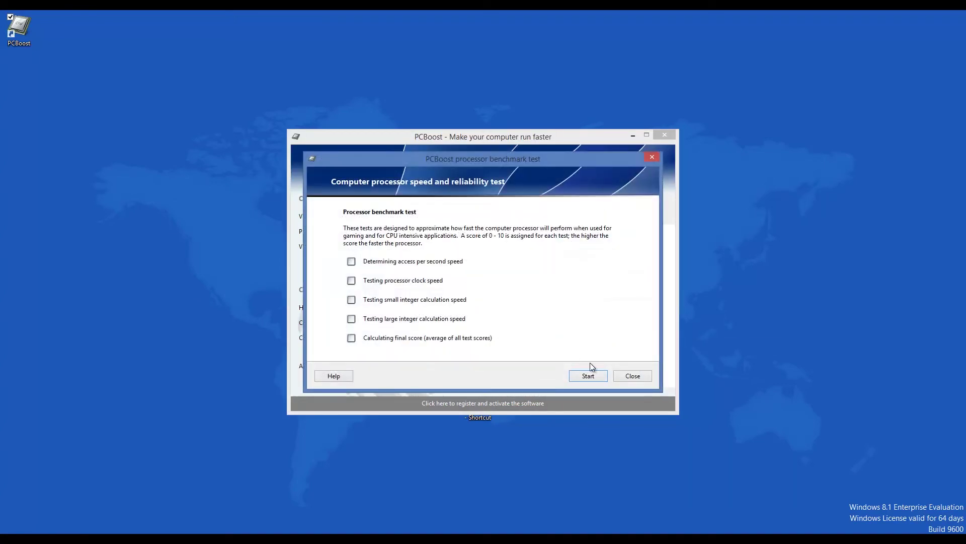
left_click(632, 377)
left_click(443, 337)
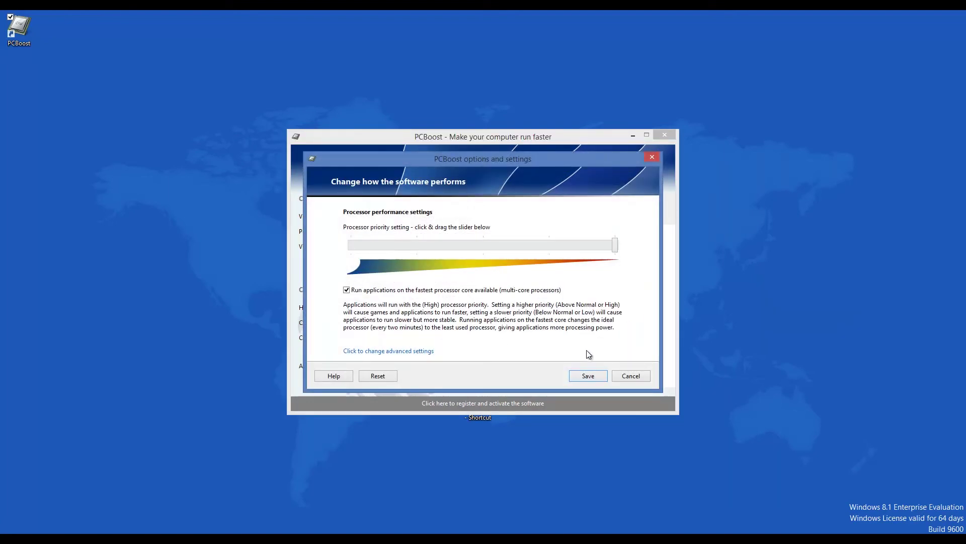
left_click(630, 376)
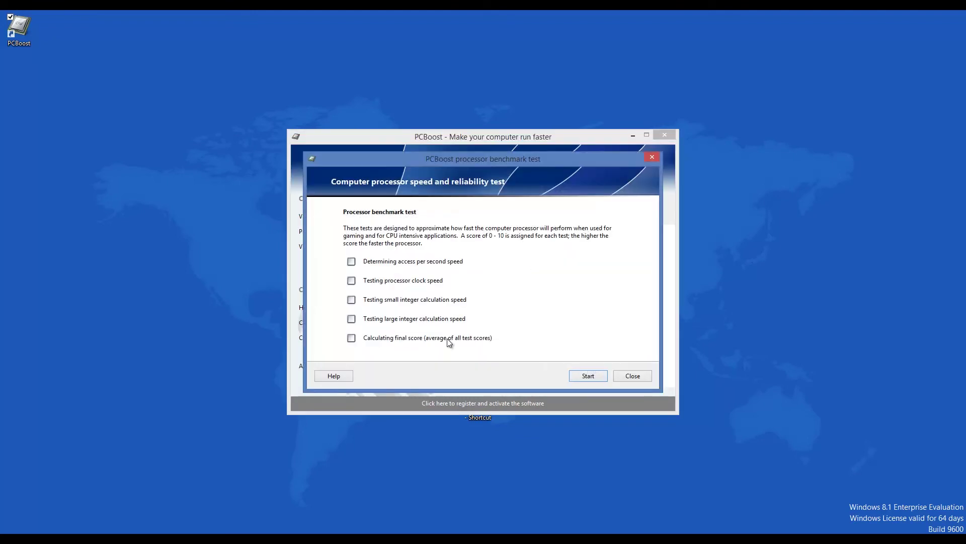
Step: Start the processor benchmark, scoring 6 for access speed and 10 for clock speed
left_click(589, 375)
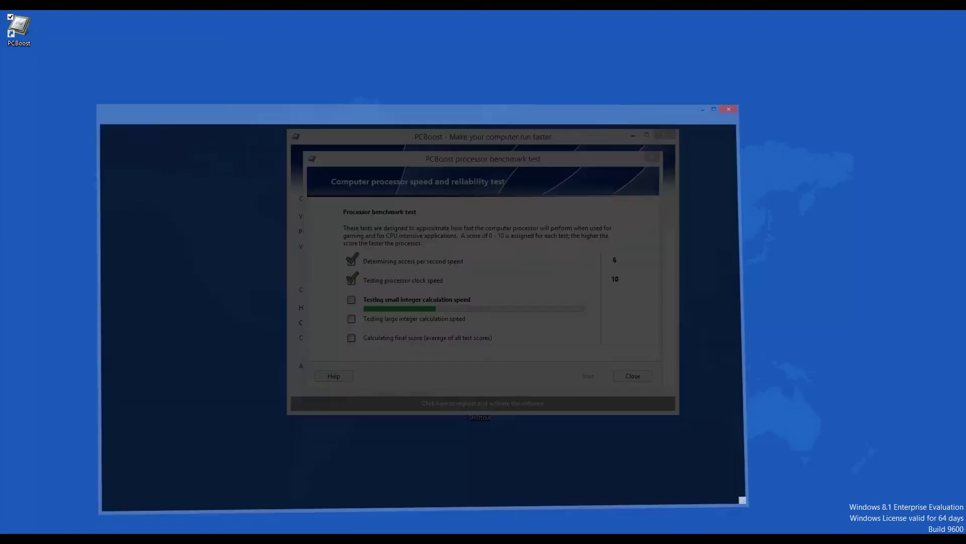
Step: Scroll the SoftPlanet PCBoost page down and back up to review its features
scroll(190, 375, "down", 5)
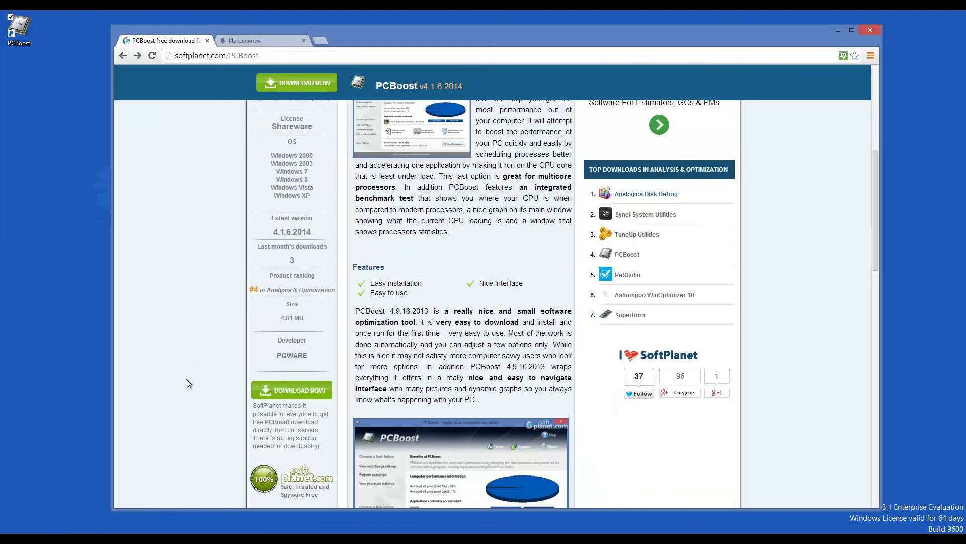
scroll(186, 381, "down", 4)
scroll(187, 381, "up", 4)
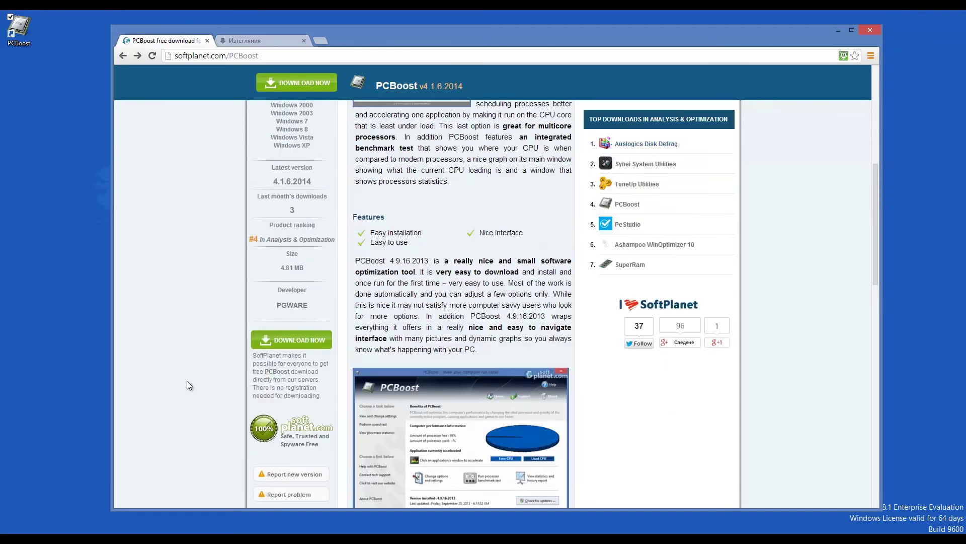
scroll(187, 380, "up", 5)
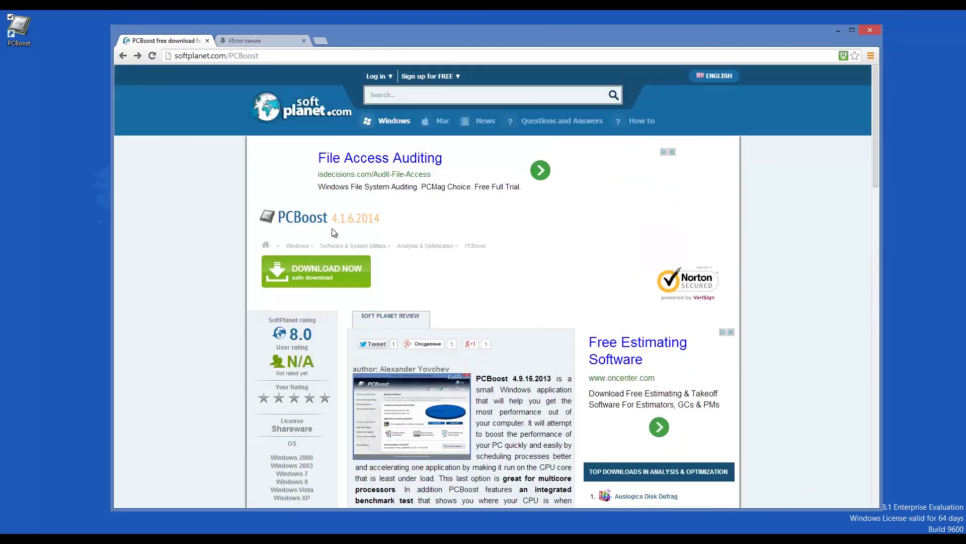